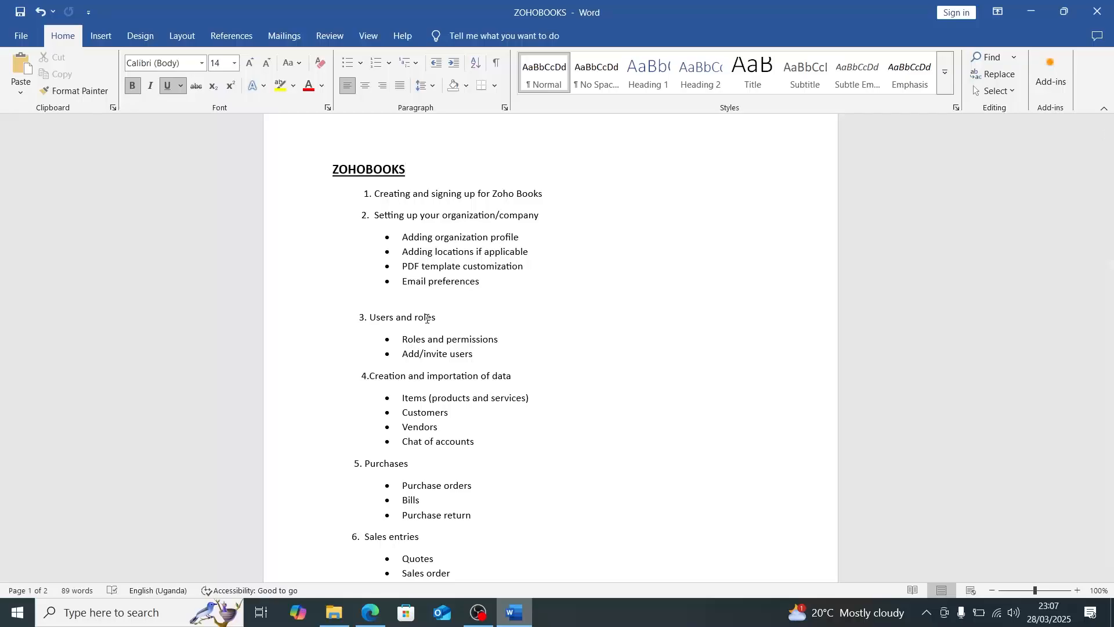
Switch to Zoho Books in the browser and open the Users settings page
click(370, 613)
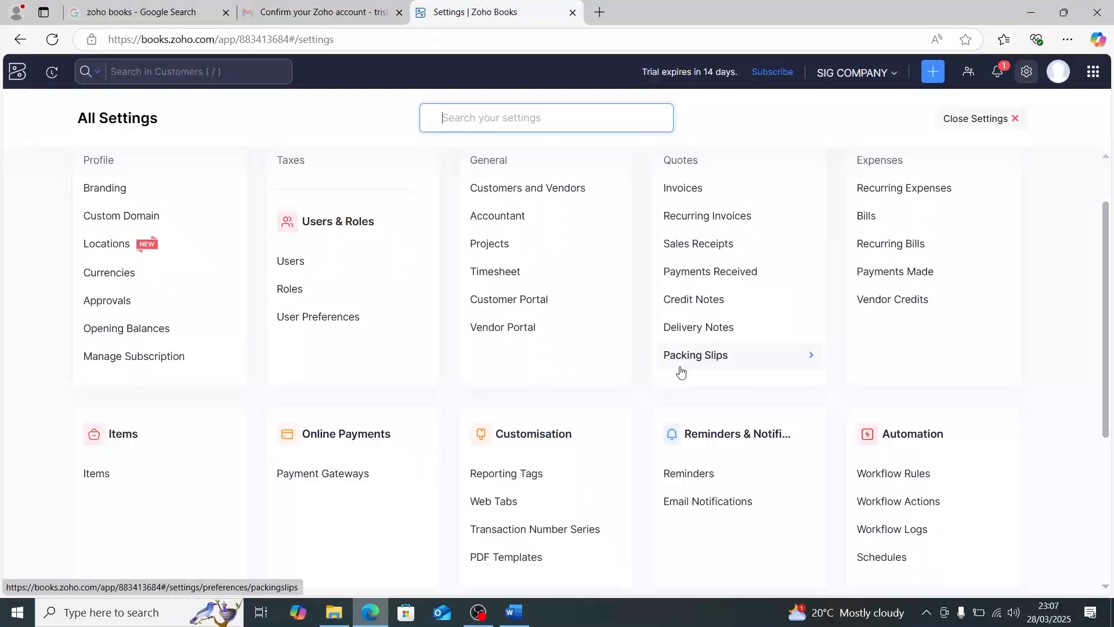
scroll(337, 230, up, 2)
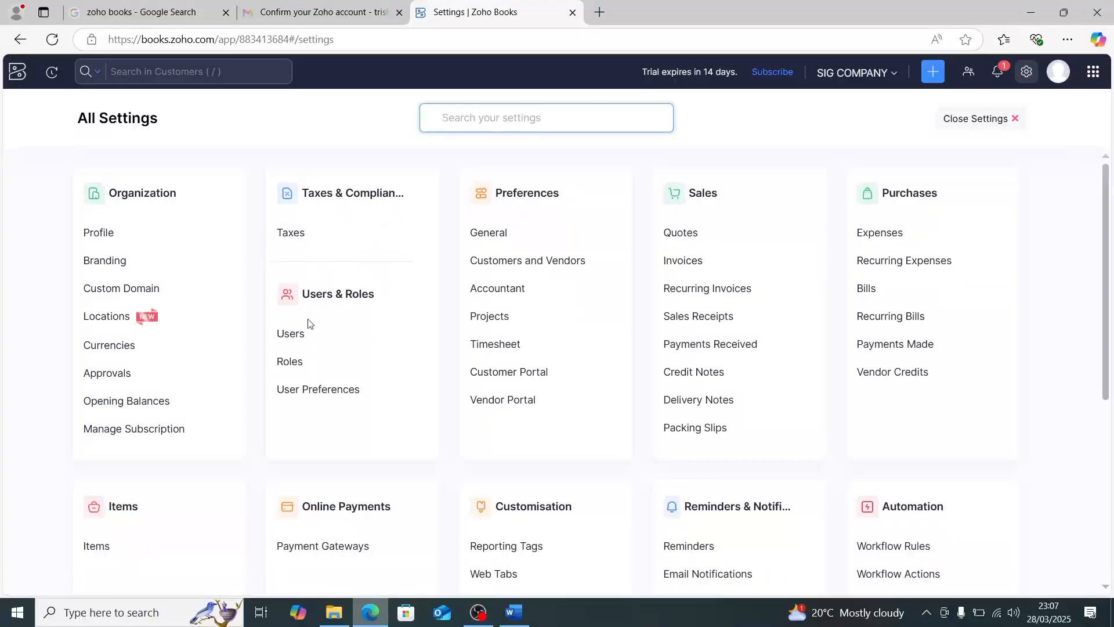
click(326, 346)
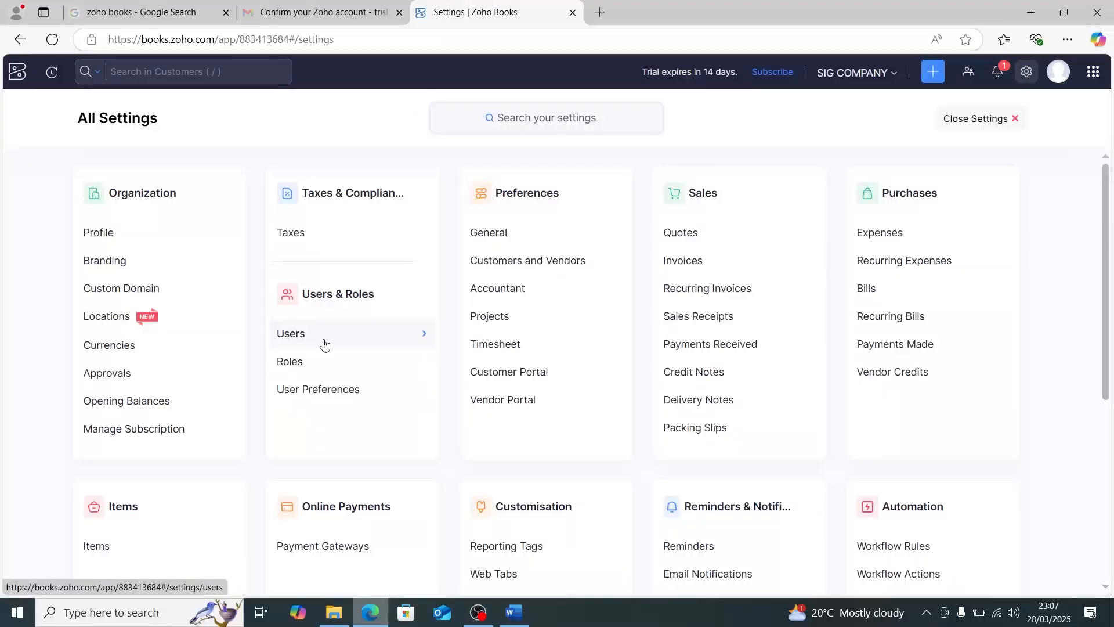
click(324, 343)
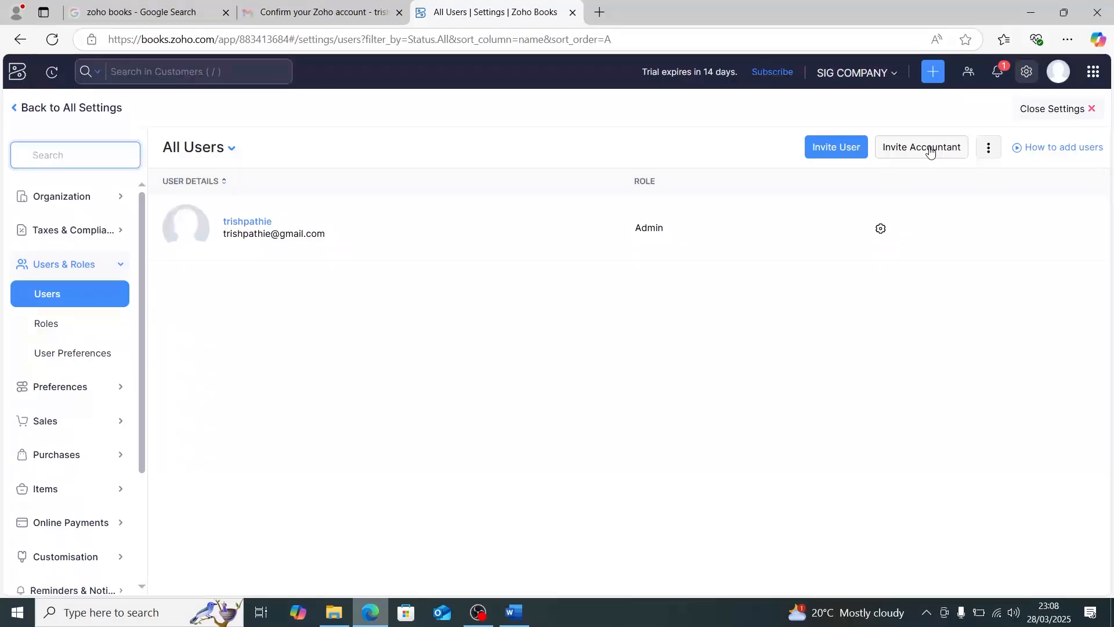
Start an accountant invitation with the accountant's saved name and email address, and continue to location access
click(888, 149)
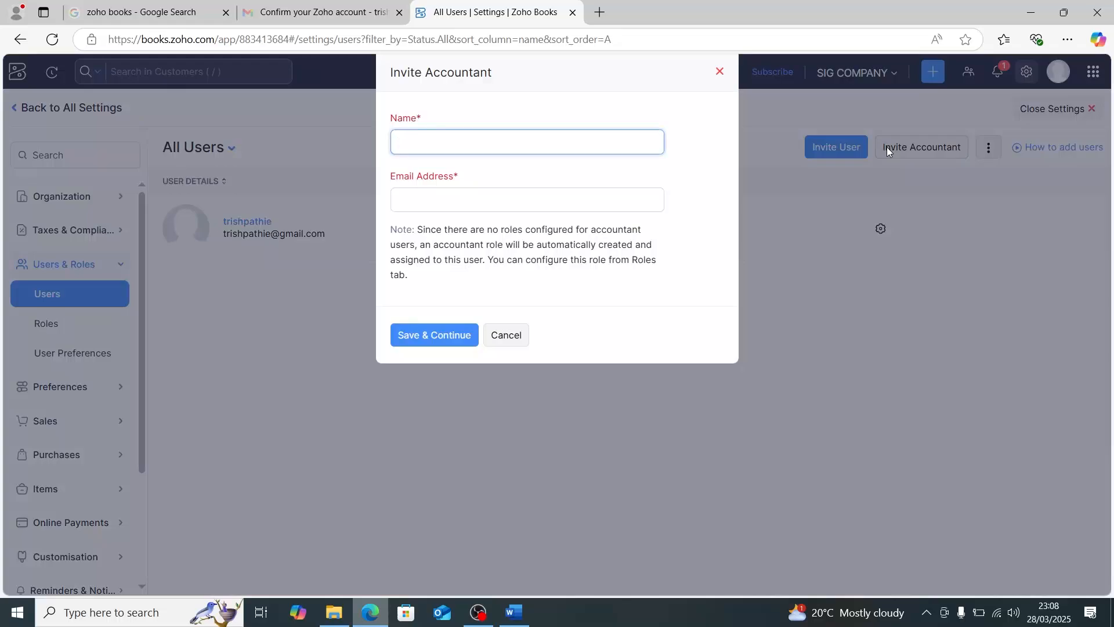
click(422, 140)
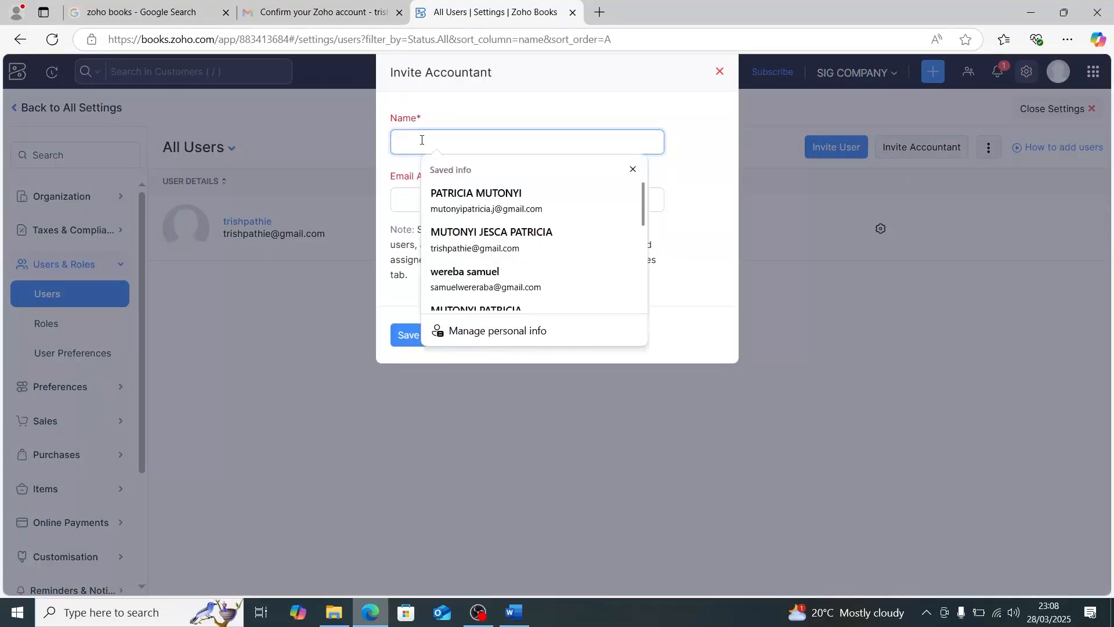
click(476, 200)
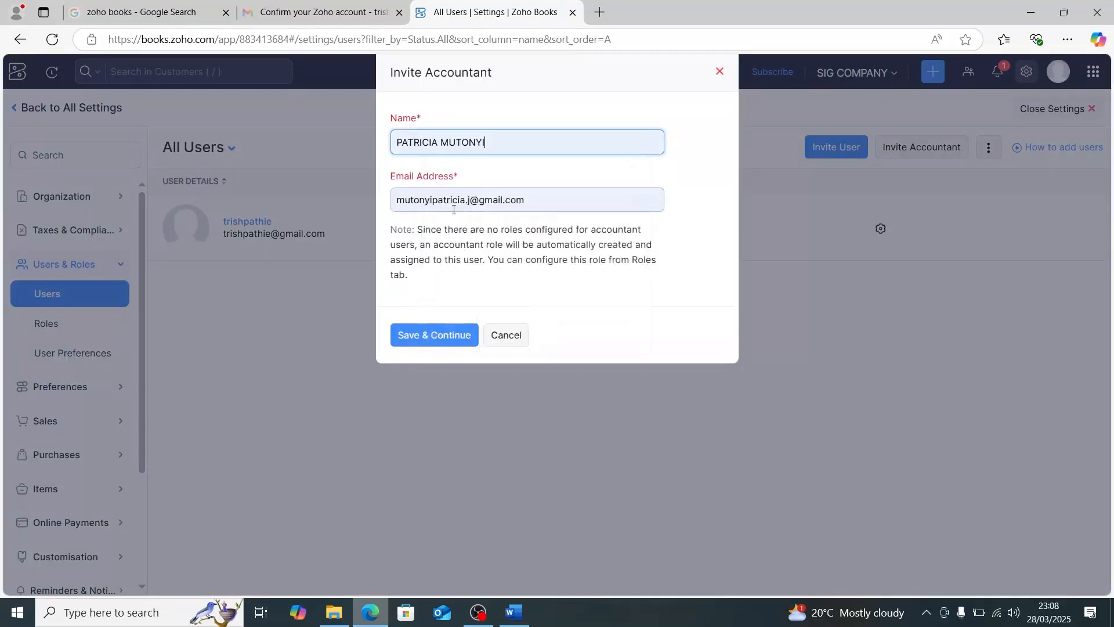
click(440, 336)
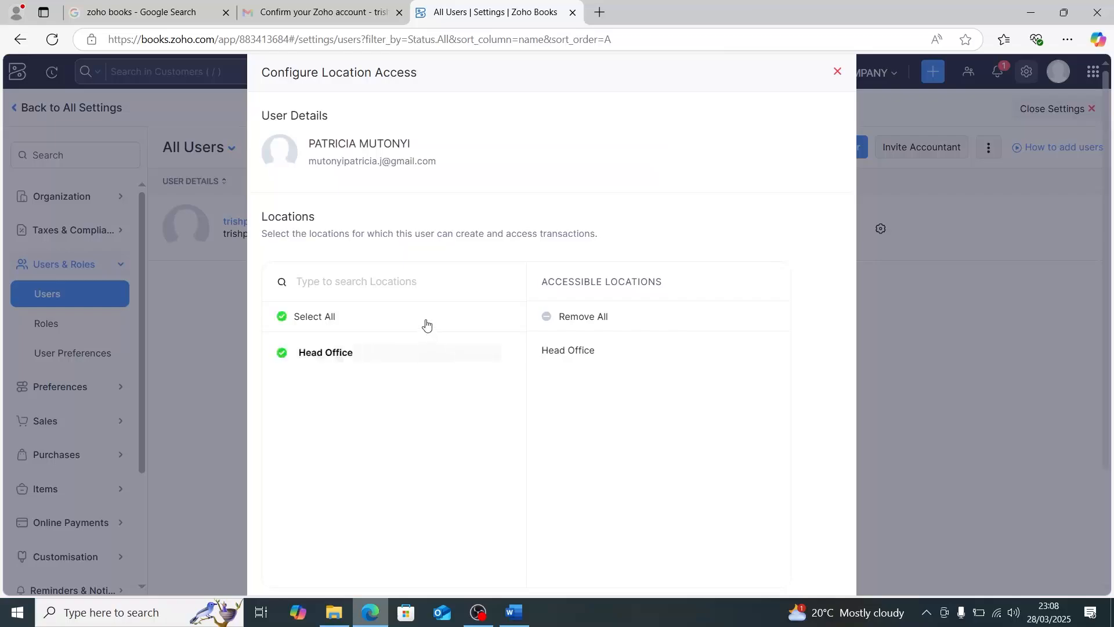
Give the accountant access to the Head Office location and set Head Office as the default warehouse location
click(437, 286)
click(344, 328)
scroll(383, 328, down, 3)
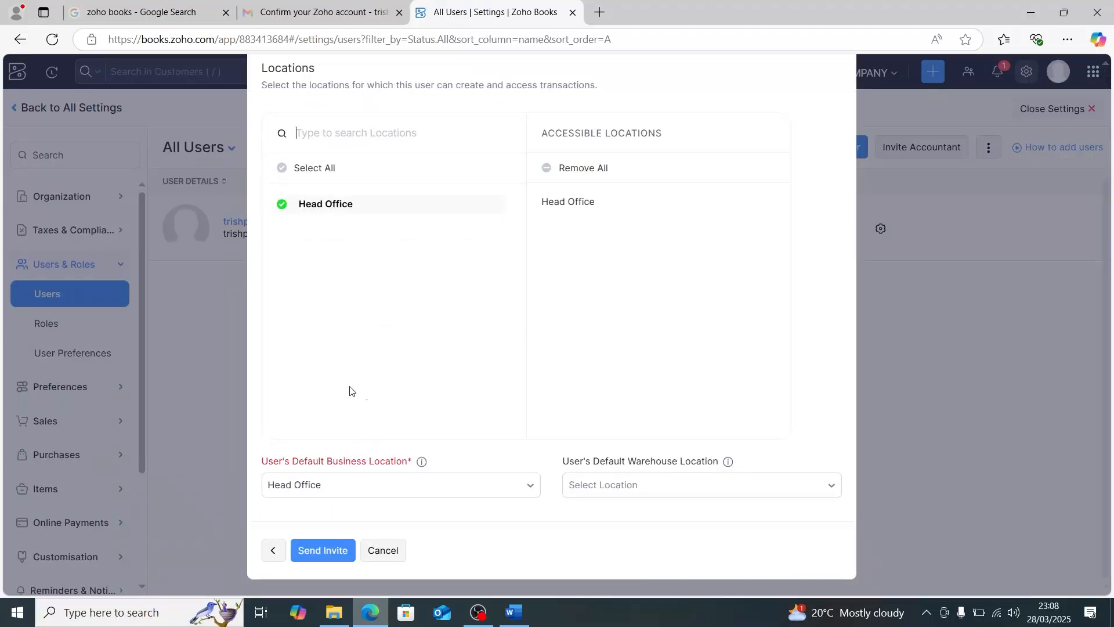
click(602, 487)
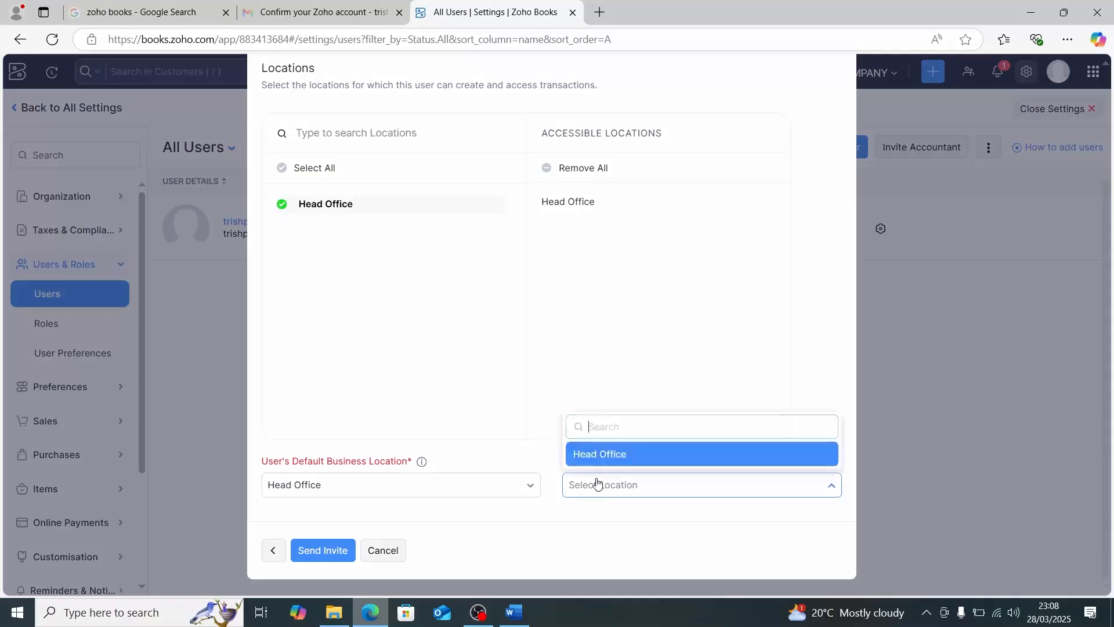
double_click(592, 460)
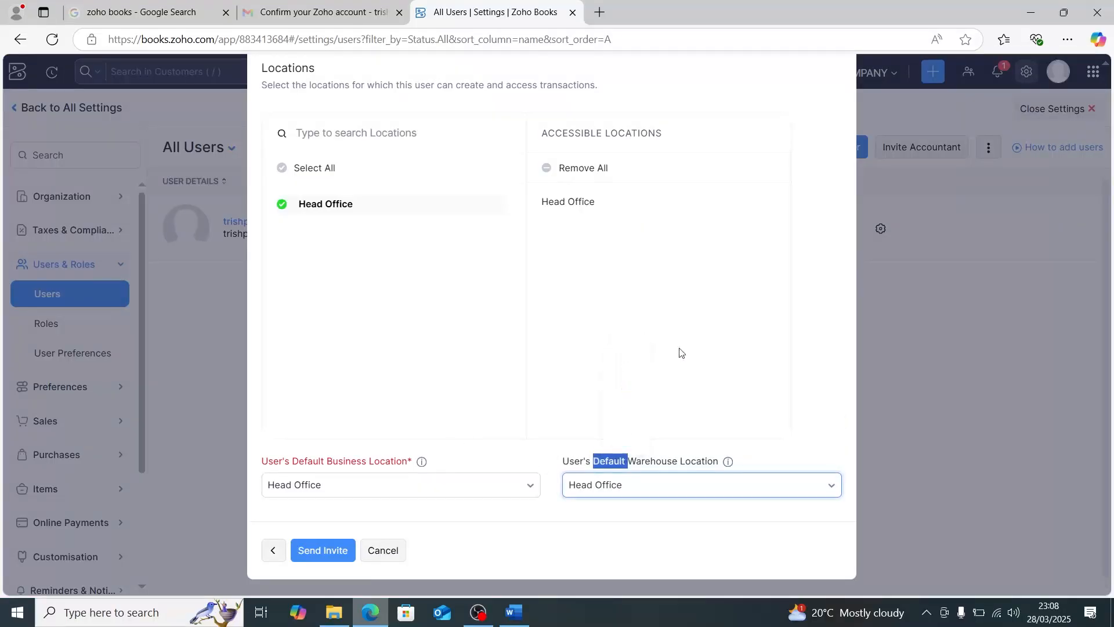
Review the accountant's location access settings and send the invitation
scroll(713, 316, up, 3)
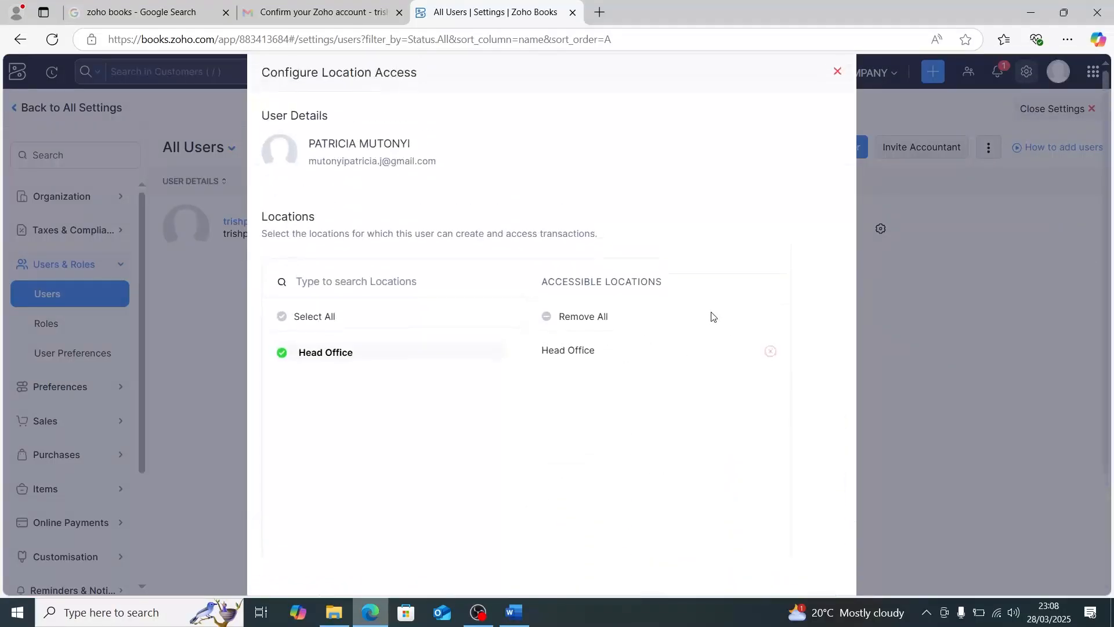
scroll(708, 325, down, 2)
scroll(705, 329, down, 1)
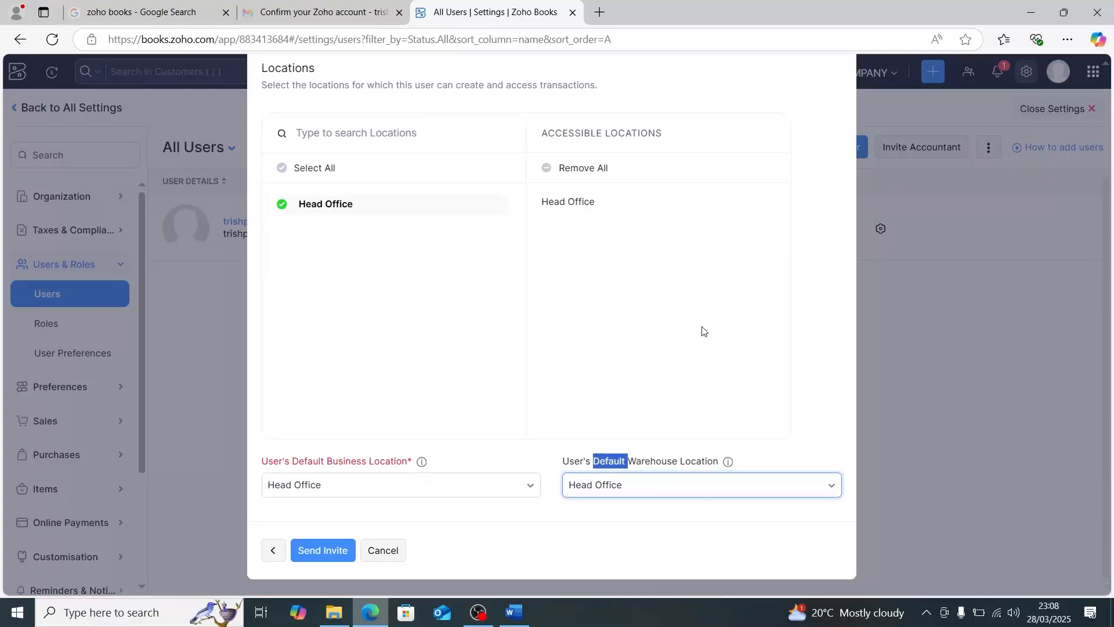
click(329, 552)
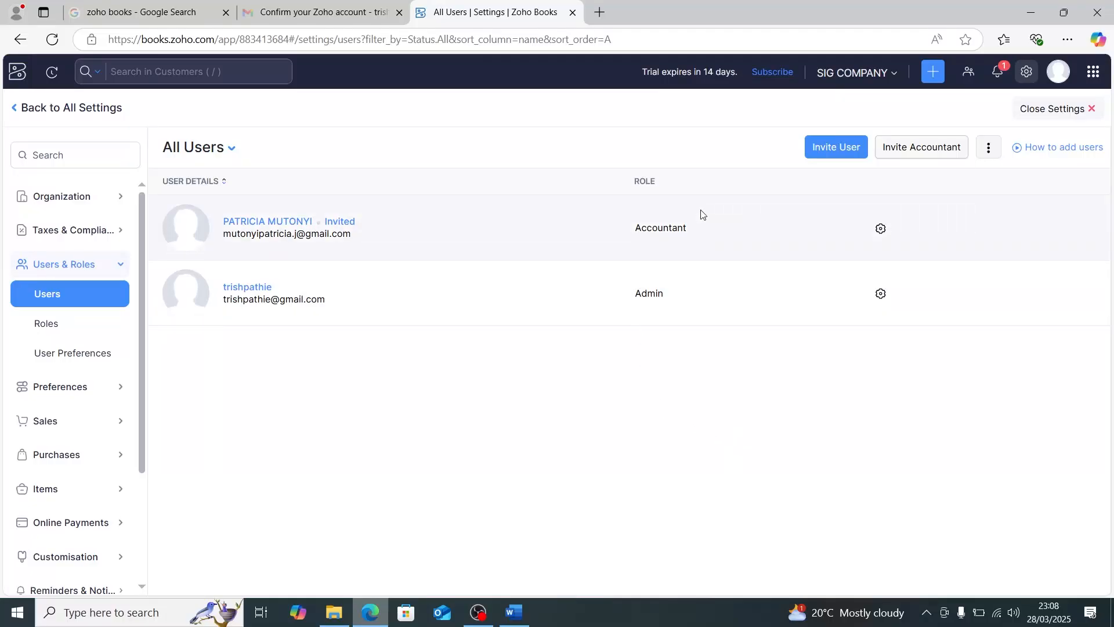
View the roles available when inviting a regular user, and close the invitation form without sending it
click(826, 144)
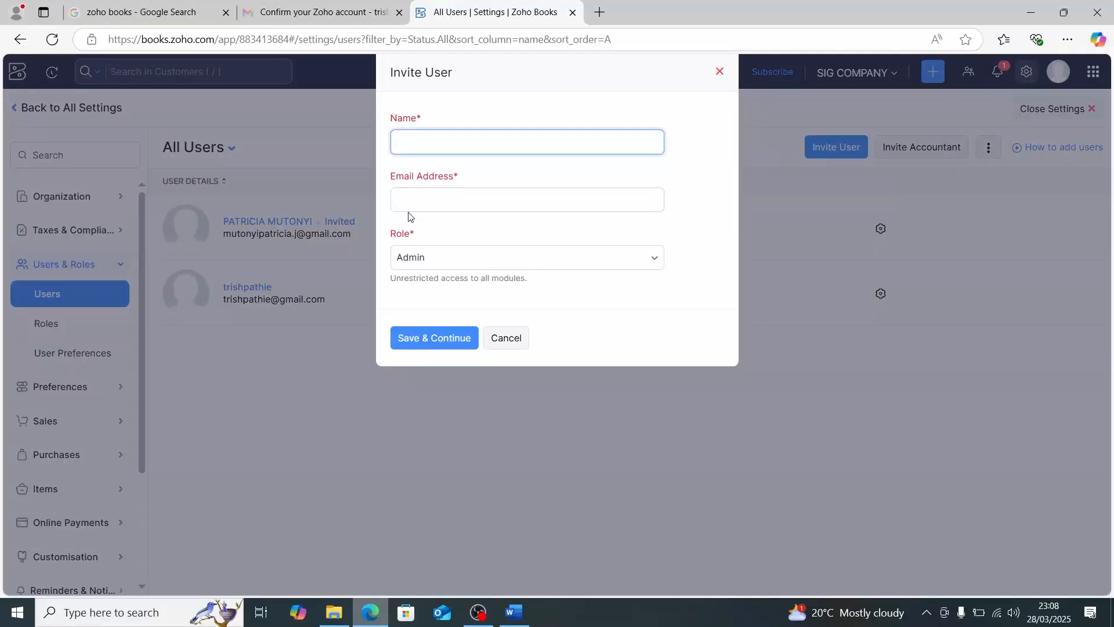
click(423, 259)
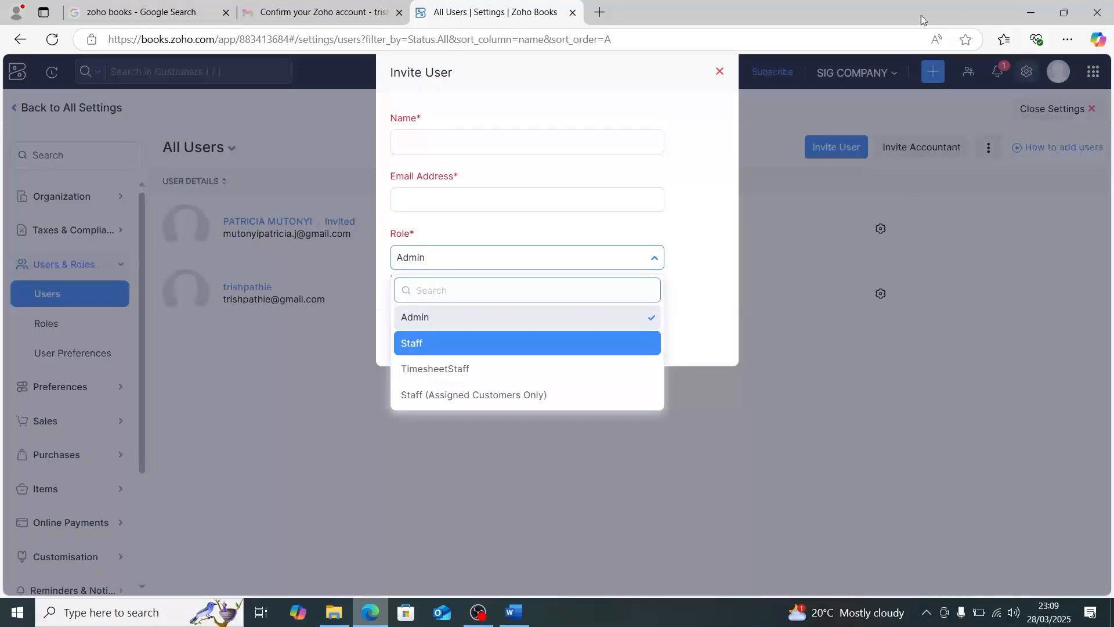
click(720, 72)
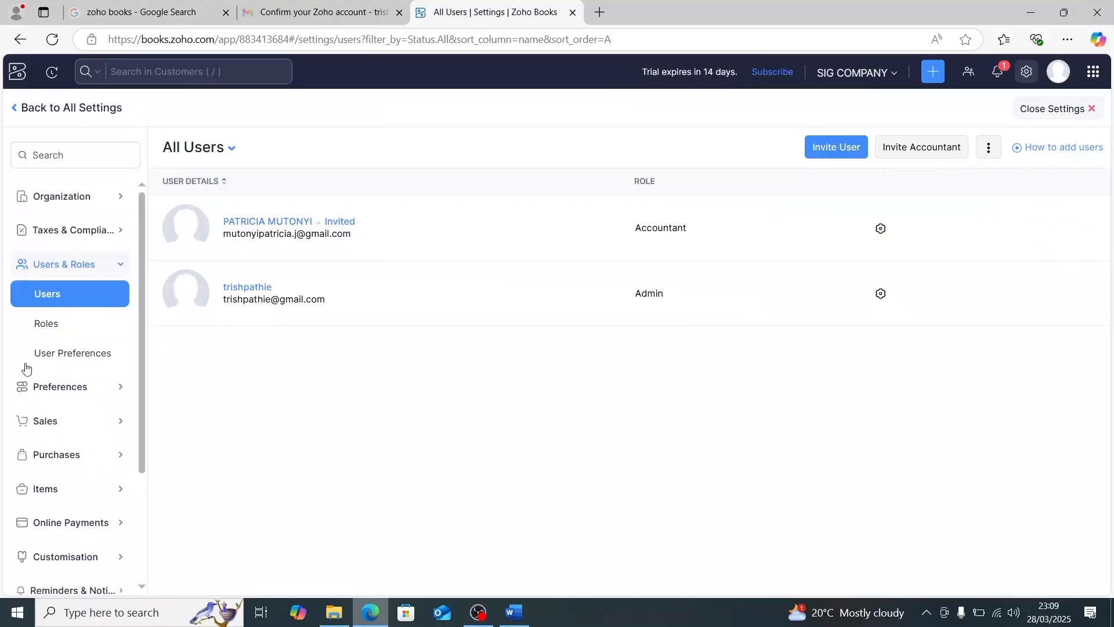
Open a new role form from the roles list and examine its contacts, items, banking and sales permissions
click(50, 332)
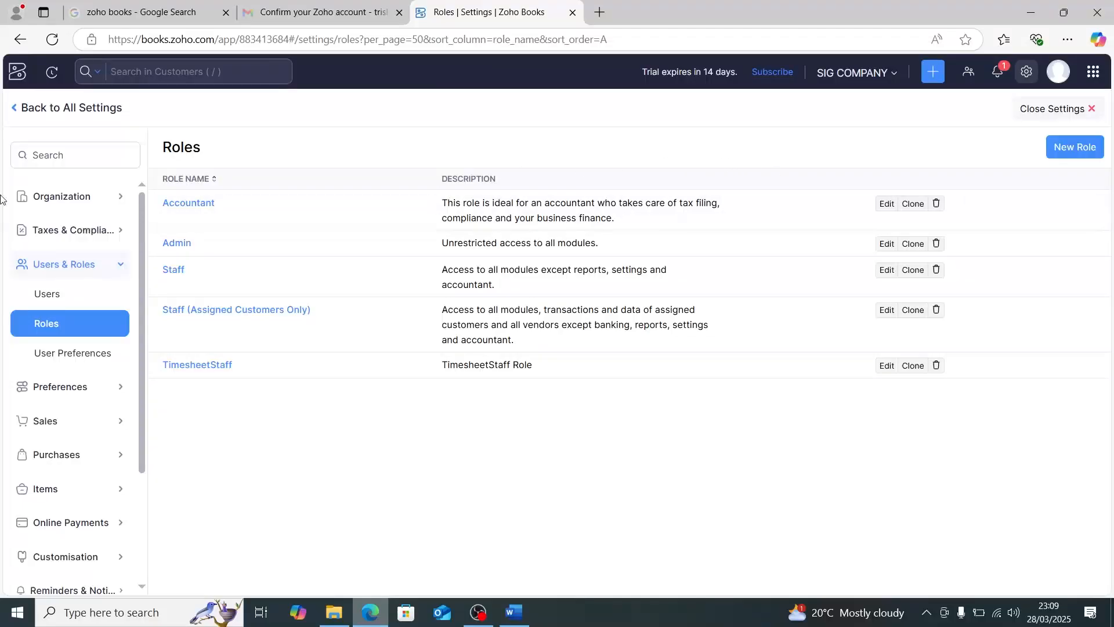
click(1067, 152)
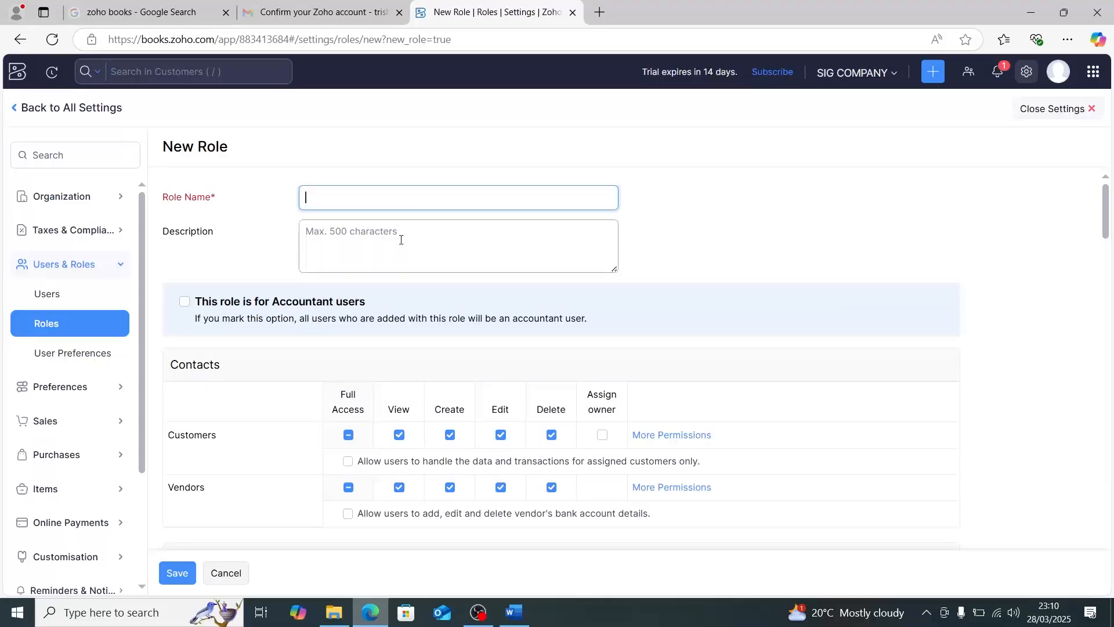
scroll(378, 313, down, 1)
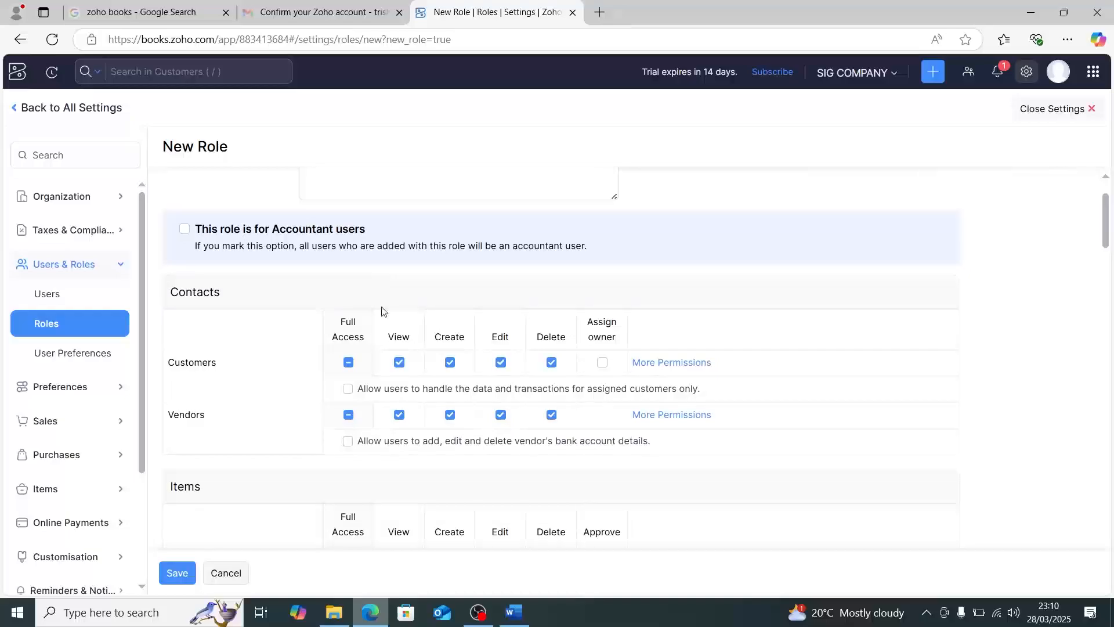
scroll(383, 314, down, 6)
scroll(382, 312, down, 7)
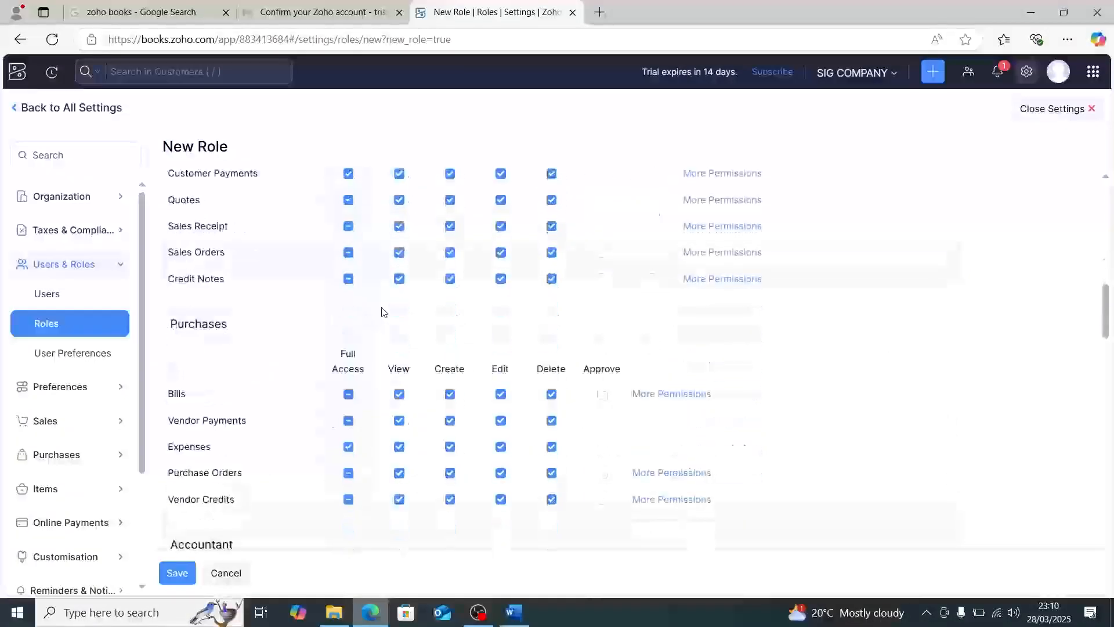
scroll(382, 312, up, 9)
scroll(381, 312, up, 5)
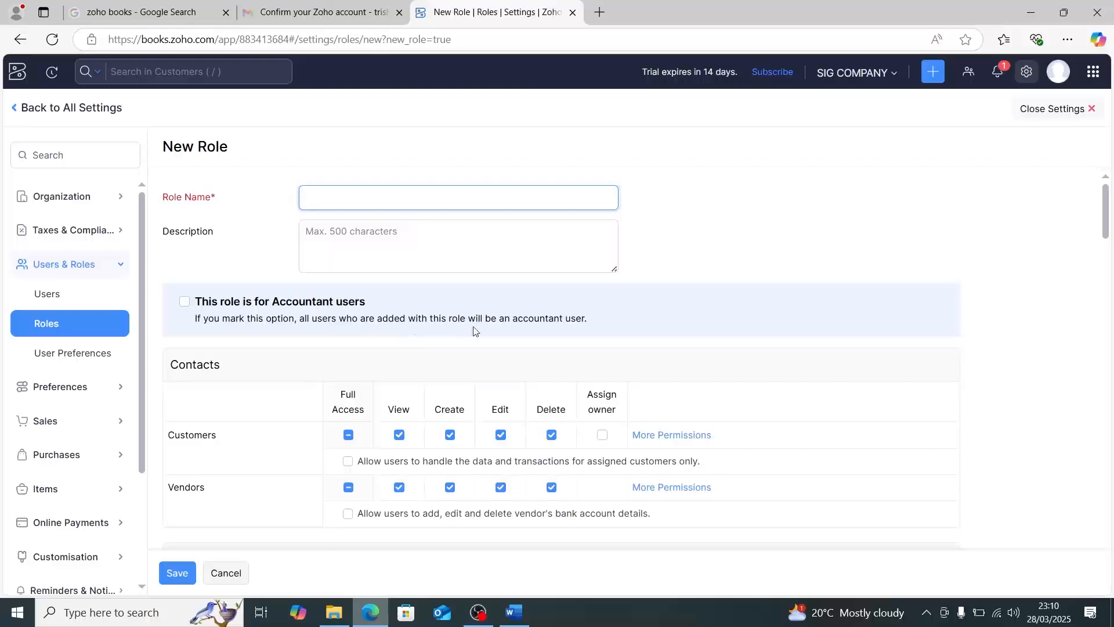
scroll(523, 336, down, 3)
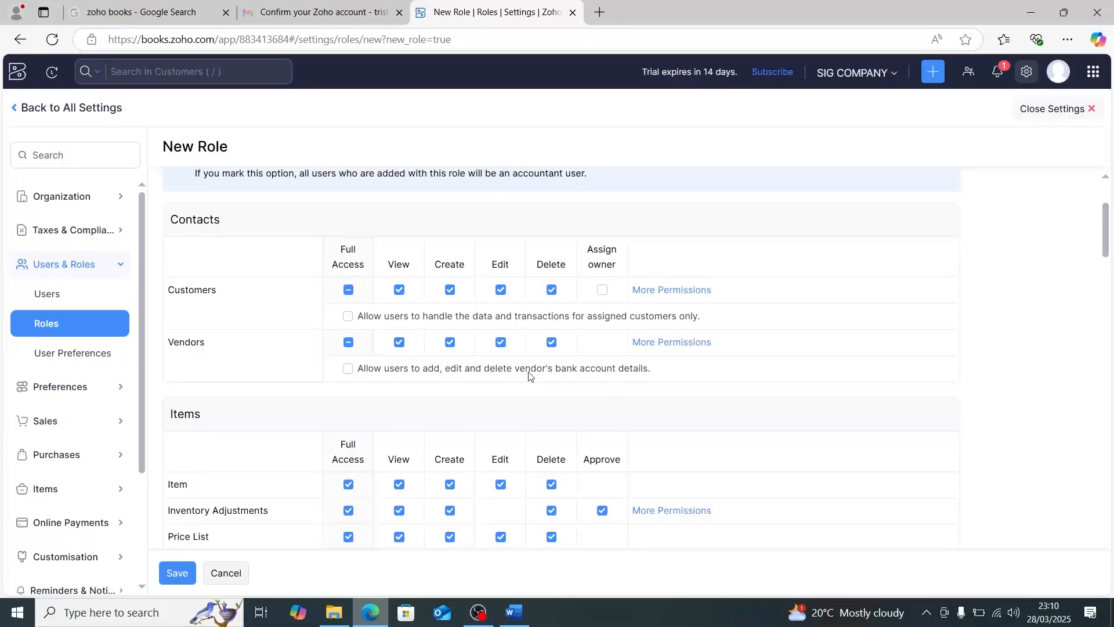
scroll(530, 376, down, 1)
scroll(529, 374, down, 1)
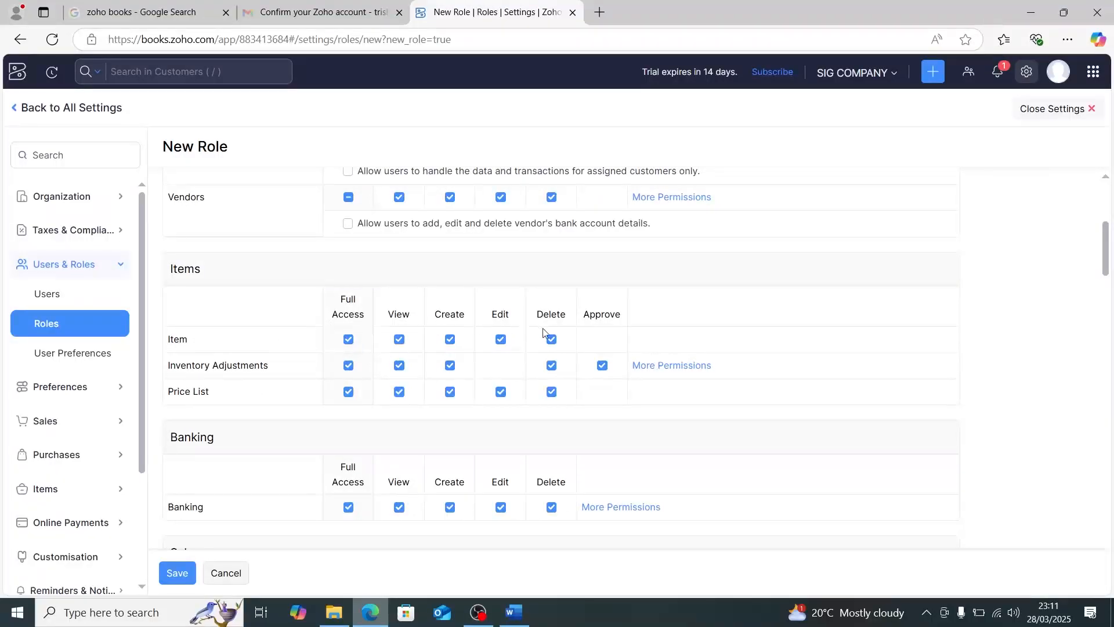
scroll(439, 468, down, 5)
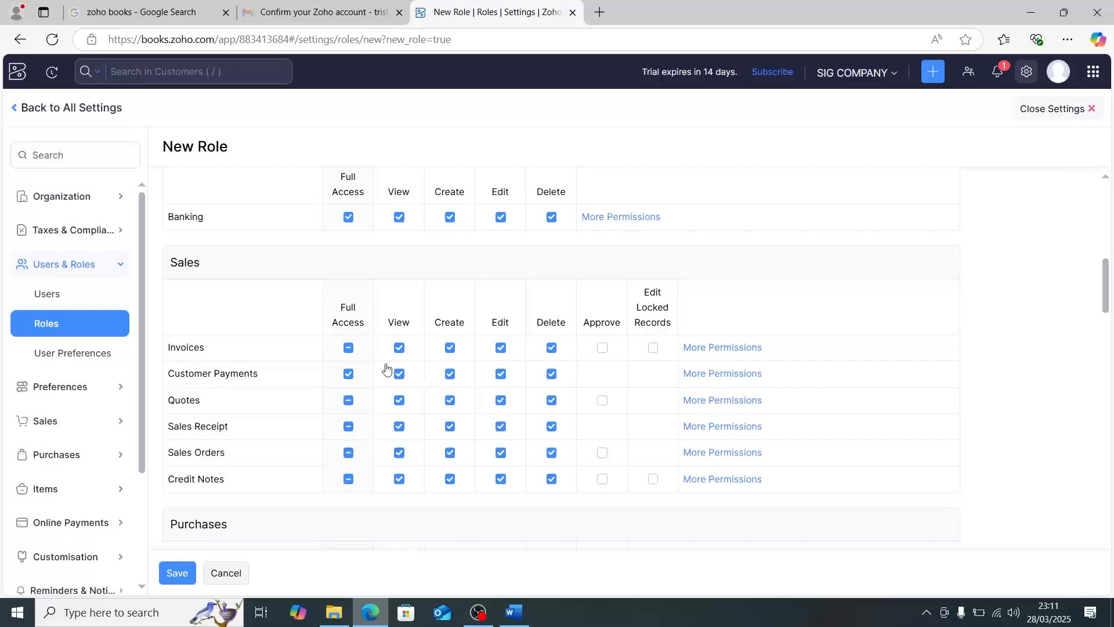
Turn full access to Customer Payments off and back on in the new role's sales permissions
click(349, 374)
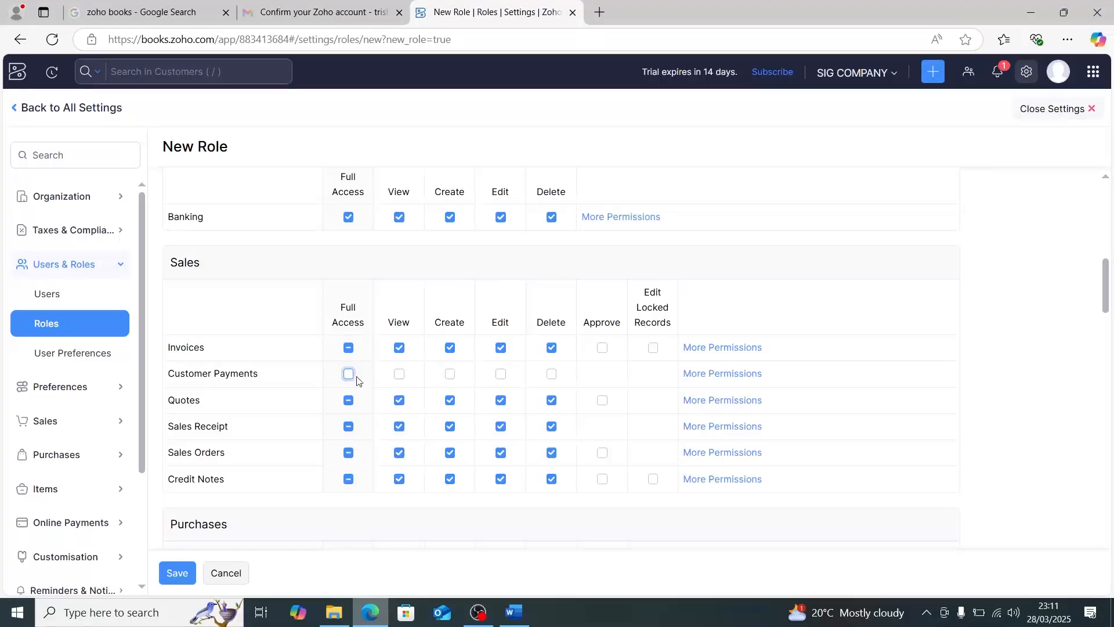
click(349, 375)
Examine the new role's purchases, accountant, timesheets, locations, documents, settings, dashboard and report permissions
scroll(329, 470, down, 7)
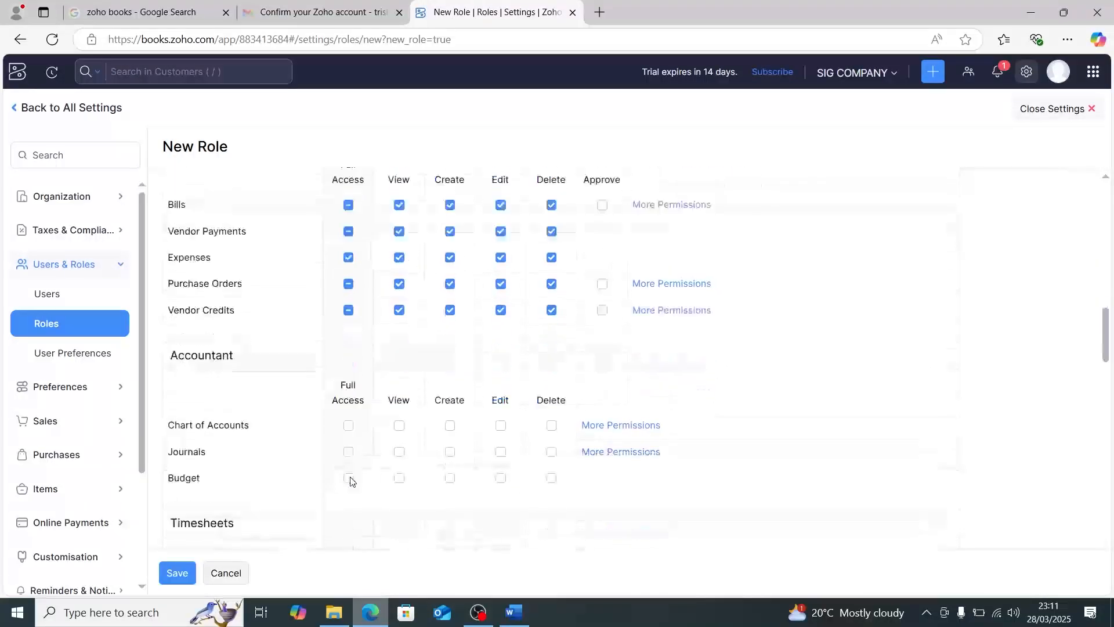
scroll(350, 480, down, 5)
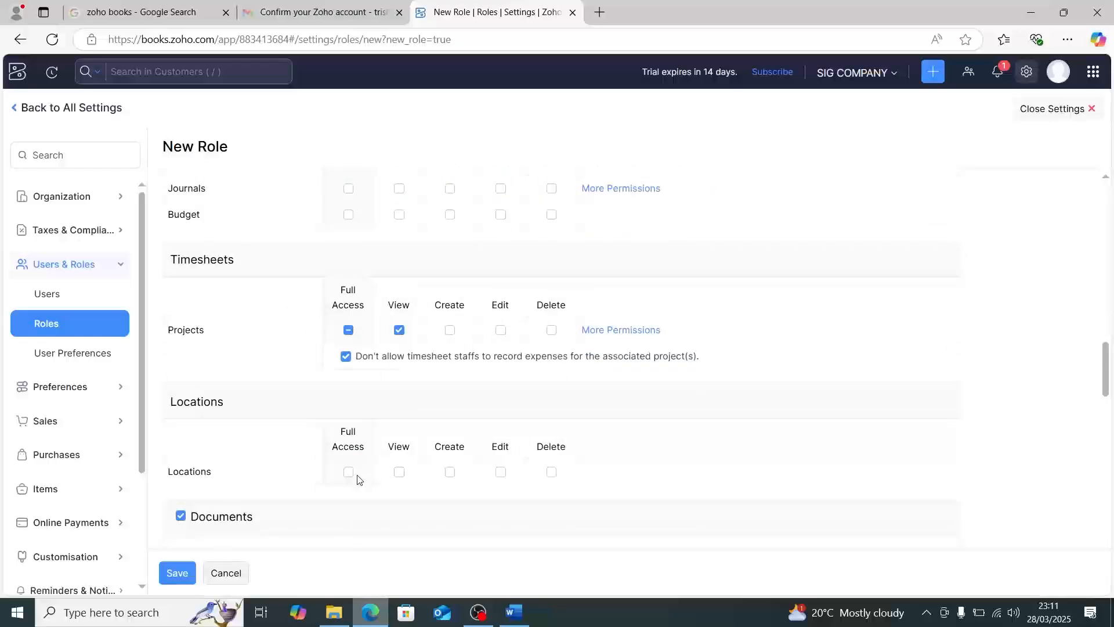
scroll(358, 480, down, 6)
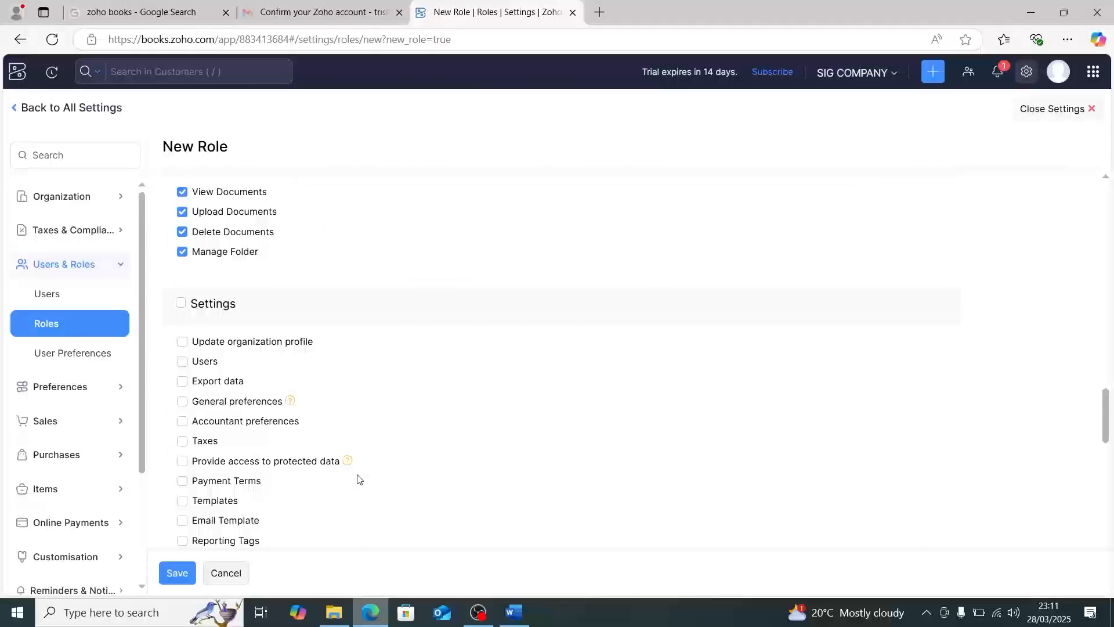
scroll(356, 478, down, 7)
scroll(352, 473, up, 2)
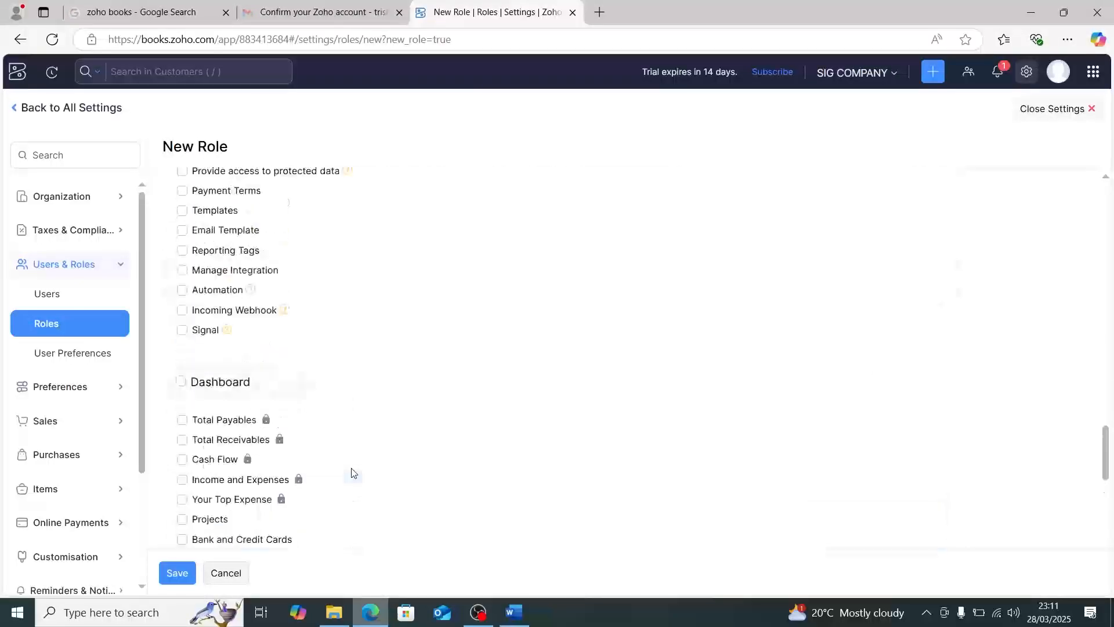
scroll(352, 473, down, 9)
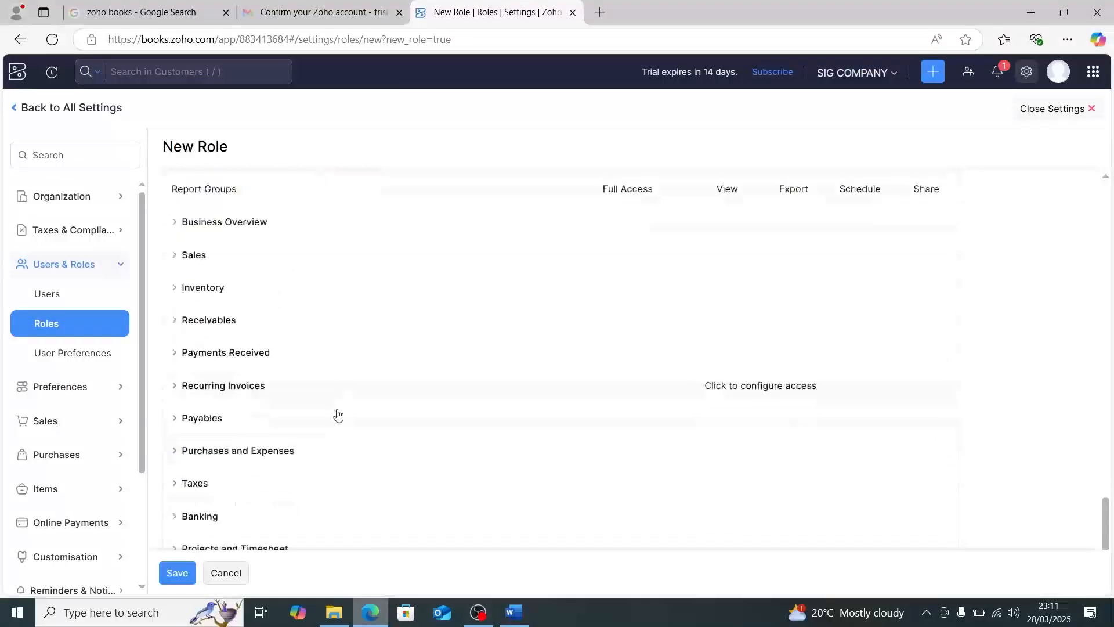
scroll(338, 414, down, 4)
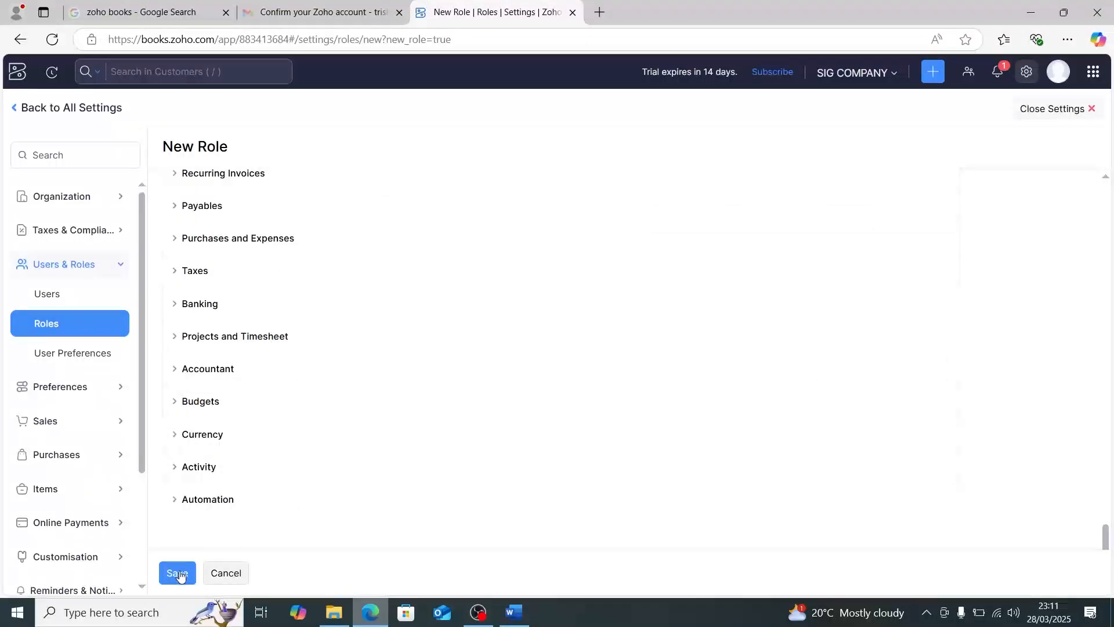
scroll(368, 462, up, 5)
scroll(371, 464, up, 15)
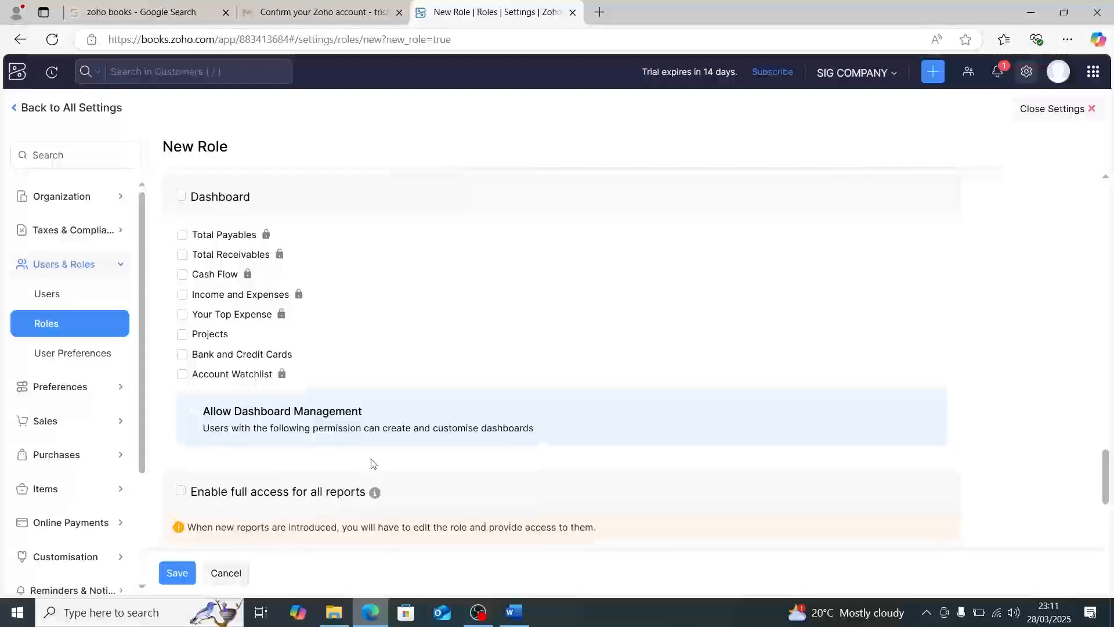
scroll(373, 468, up, 20)
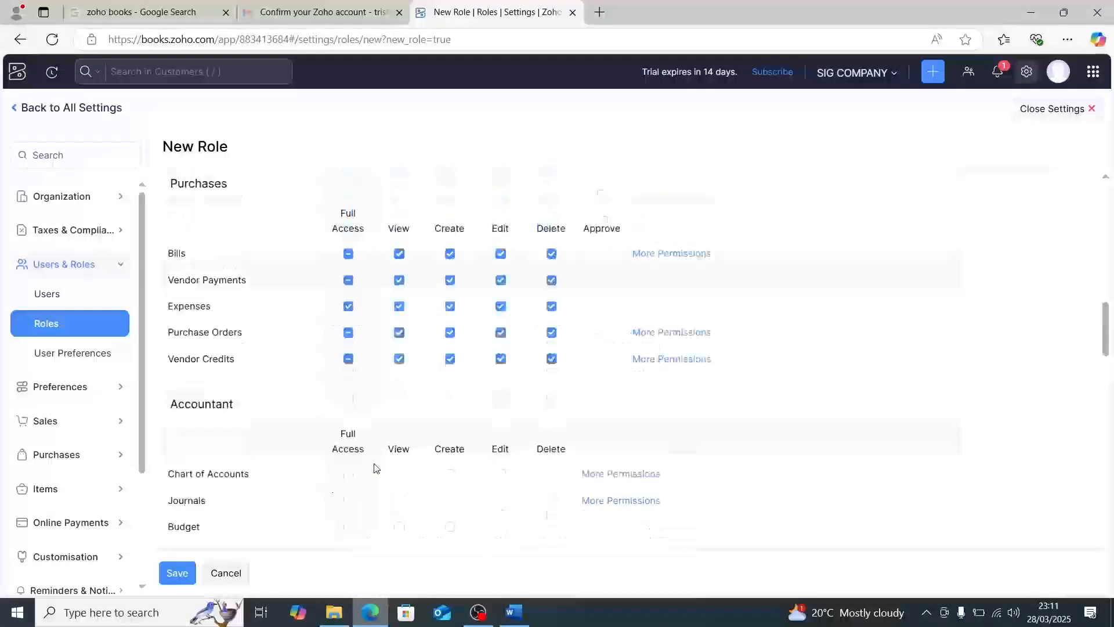
scroll(373, 467, up, 4)
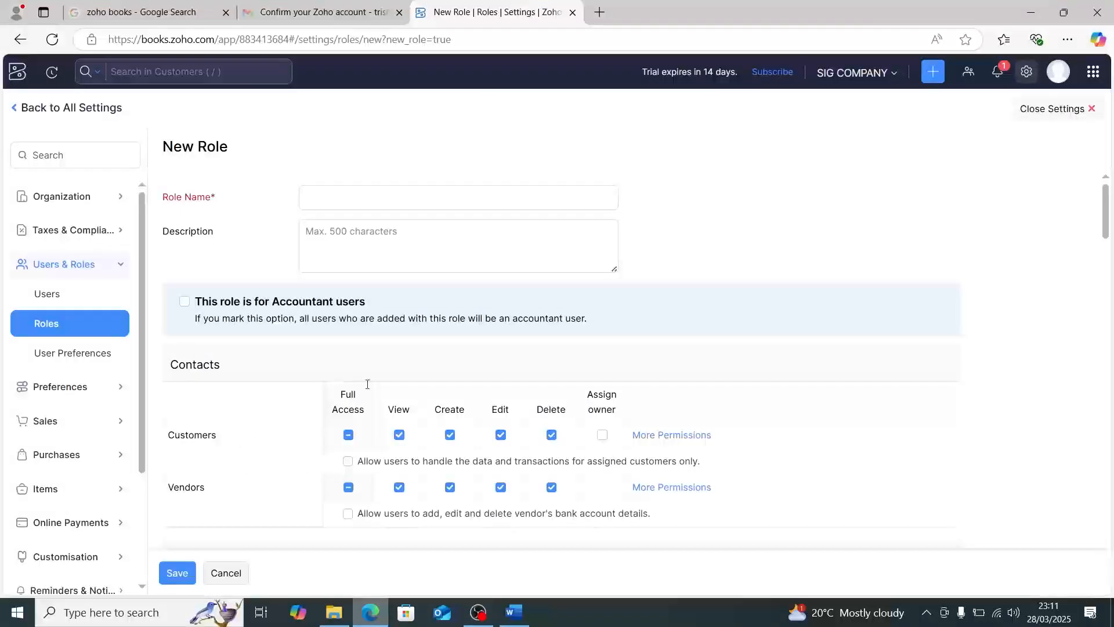
scroll(291, 522, down, 2)
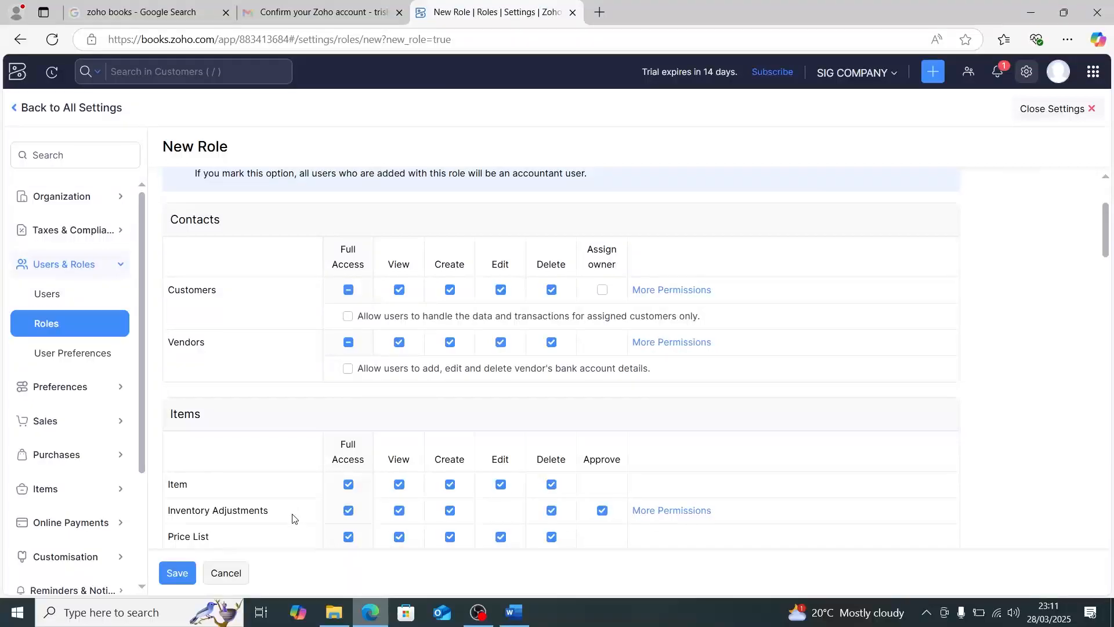
scroll(294, 519, up, 3)
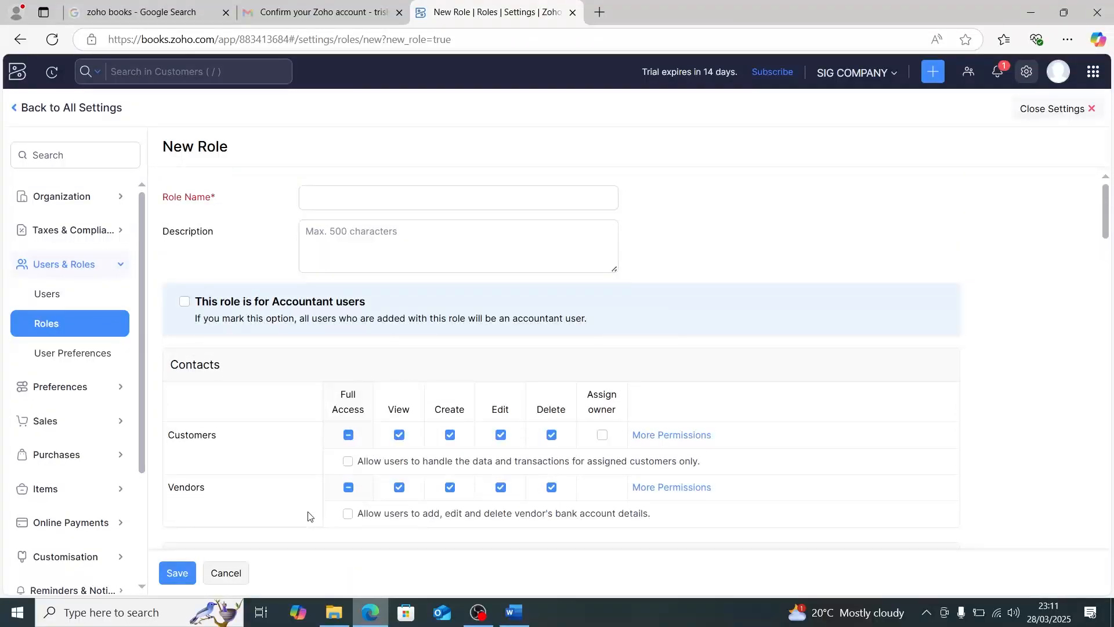